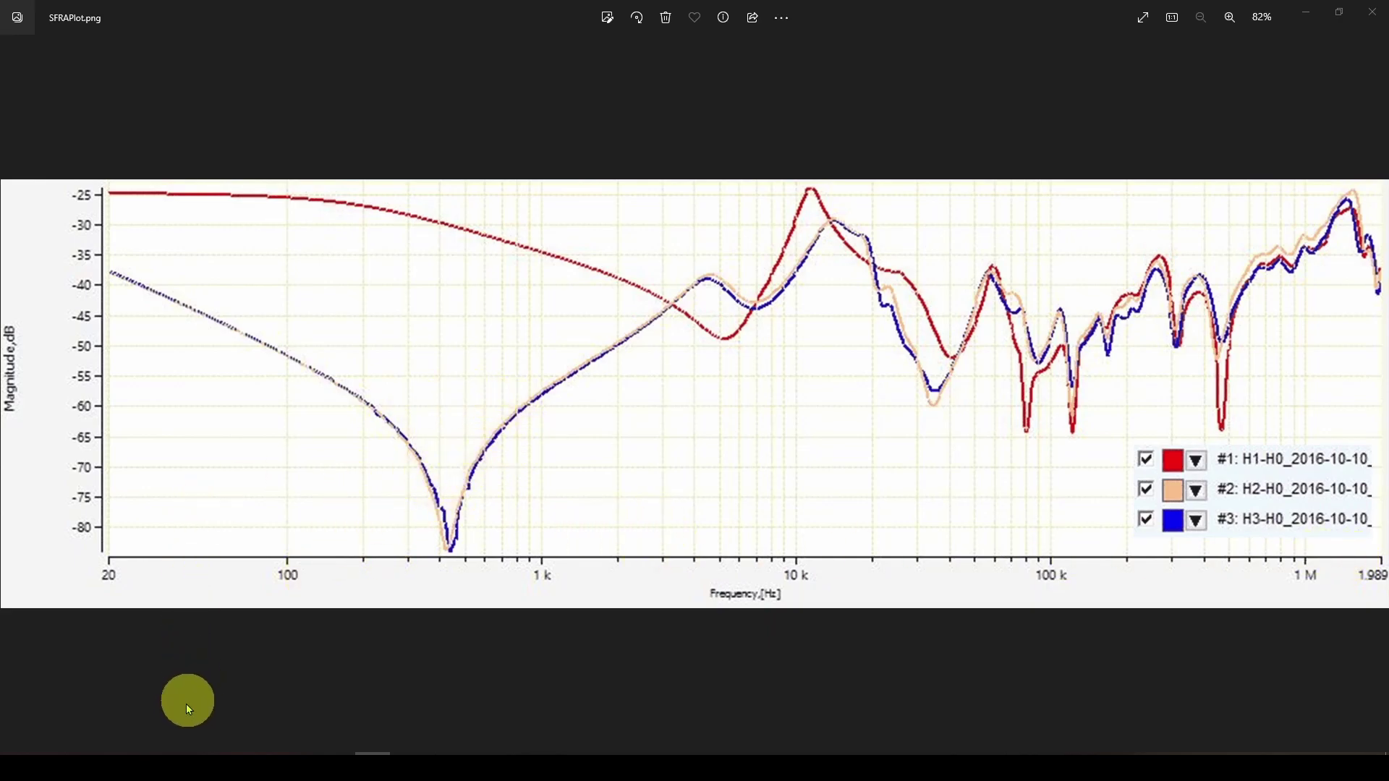
Step: Switch from the SFRA plot in Photos to the LogScale.xlsm workbook
{"action": "left_click", "coordinate": [157, 746]}
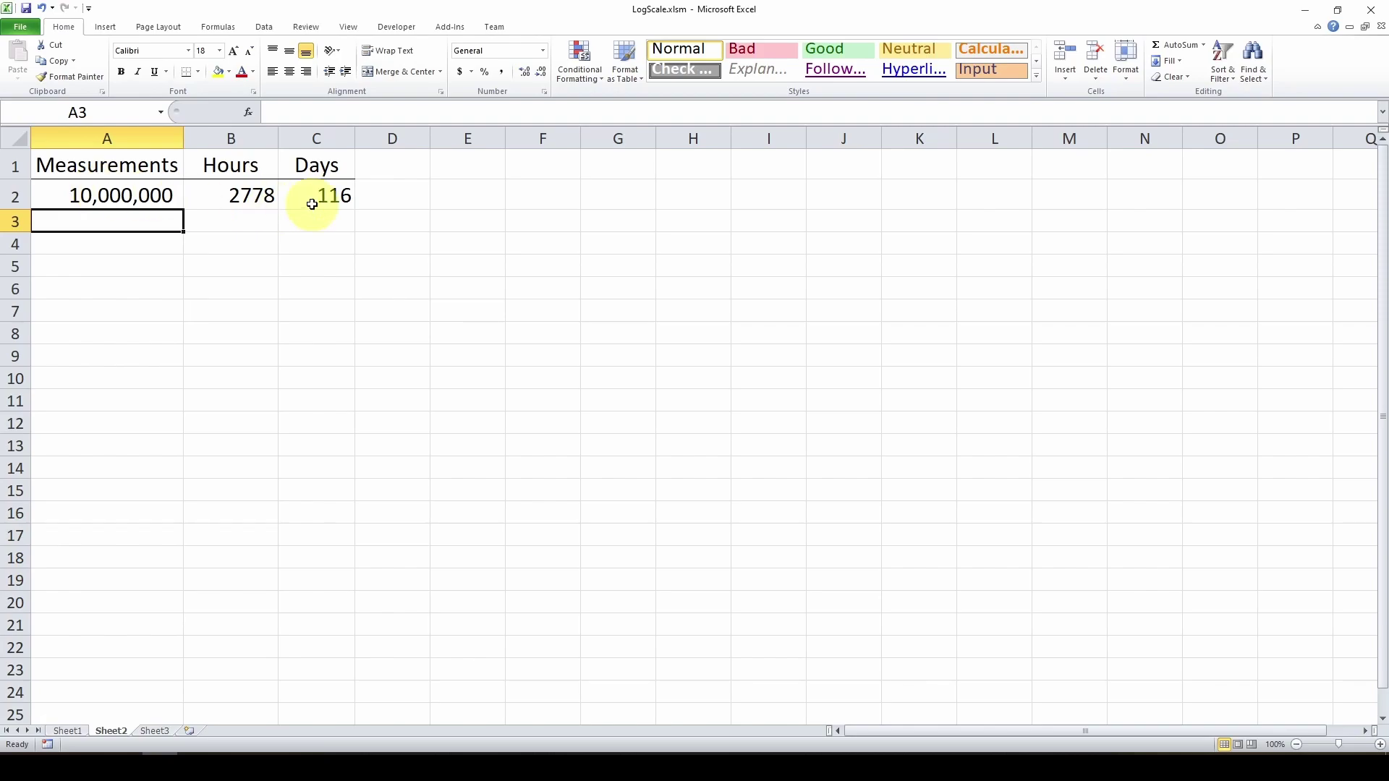
Step: Show Sheet1, where freqVals starts at 100 beside the empty voltVals column
{"action": "left_click", "coordinate": [67, 730]}
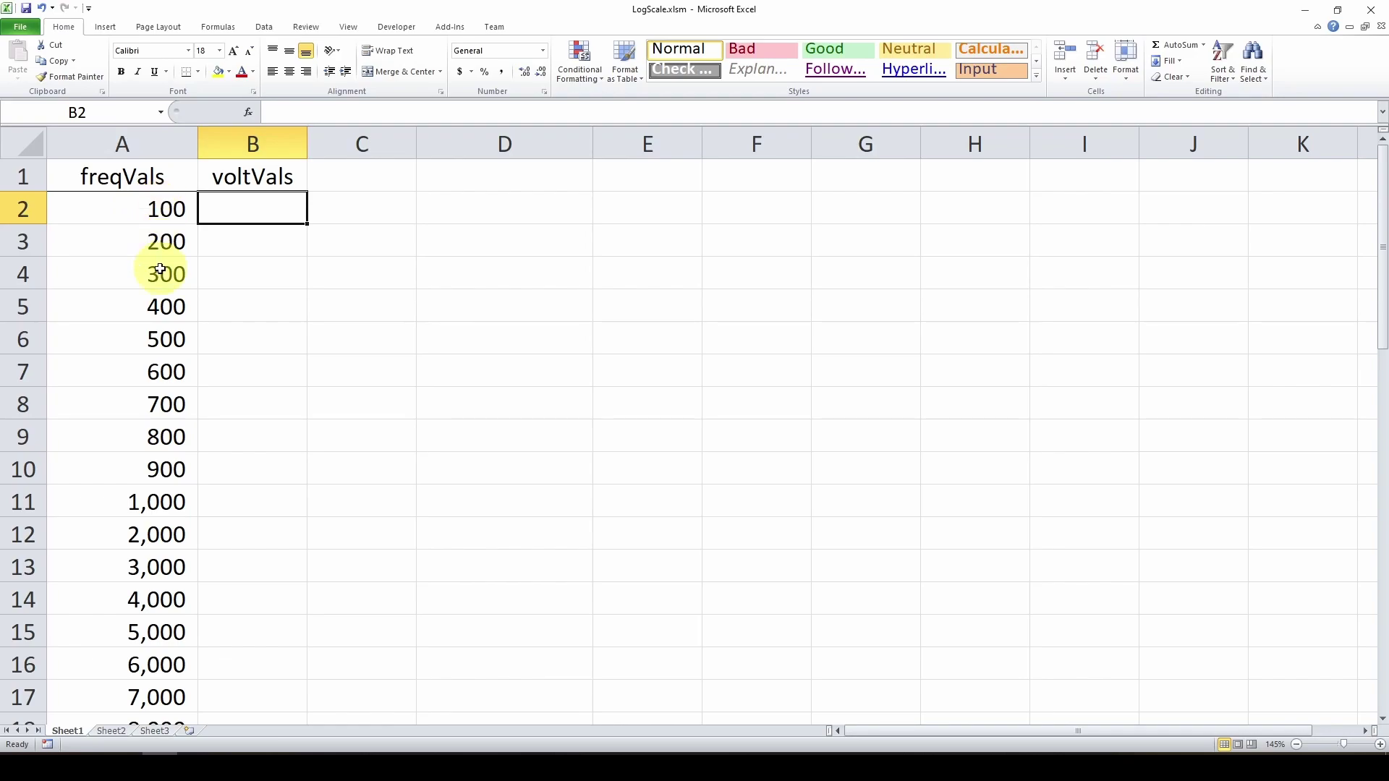
Step: Review freqVals down to 10,000,000 in row 47, then return to Sheet2's Measurements table
{"action": "scroll", "coordinate": [140, 376], "scroll_direction": "down", "scroll_amount": 3}
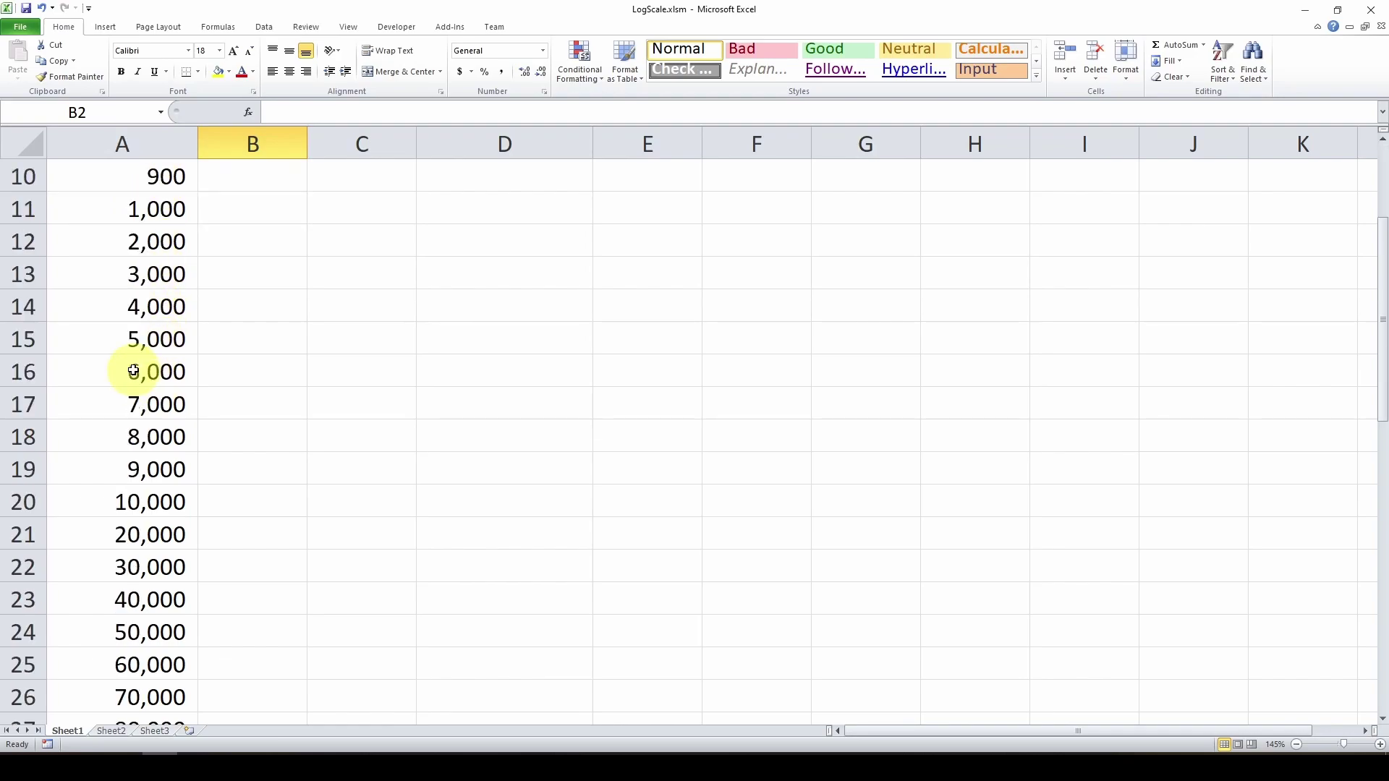
{"action": "scroll", "coordinate": [152, 257], "scroll_direction": "up", "scroll_amount": 1}
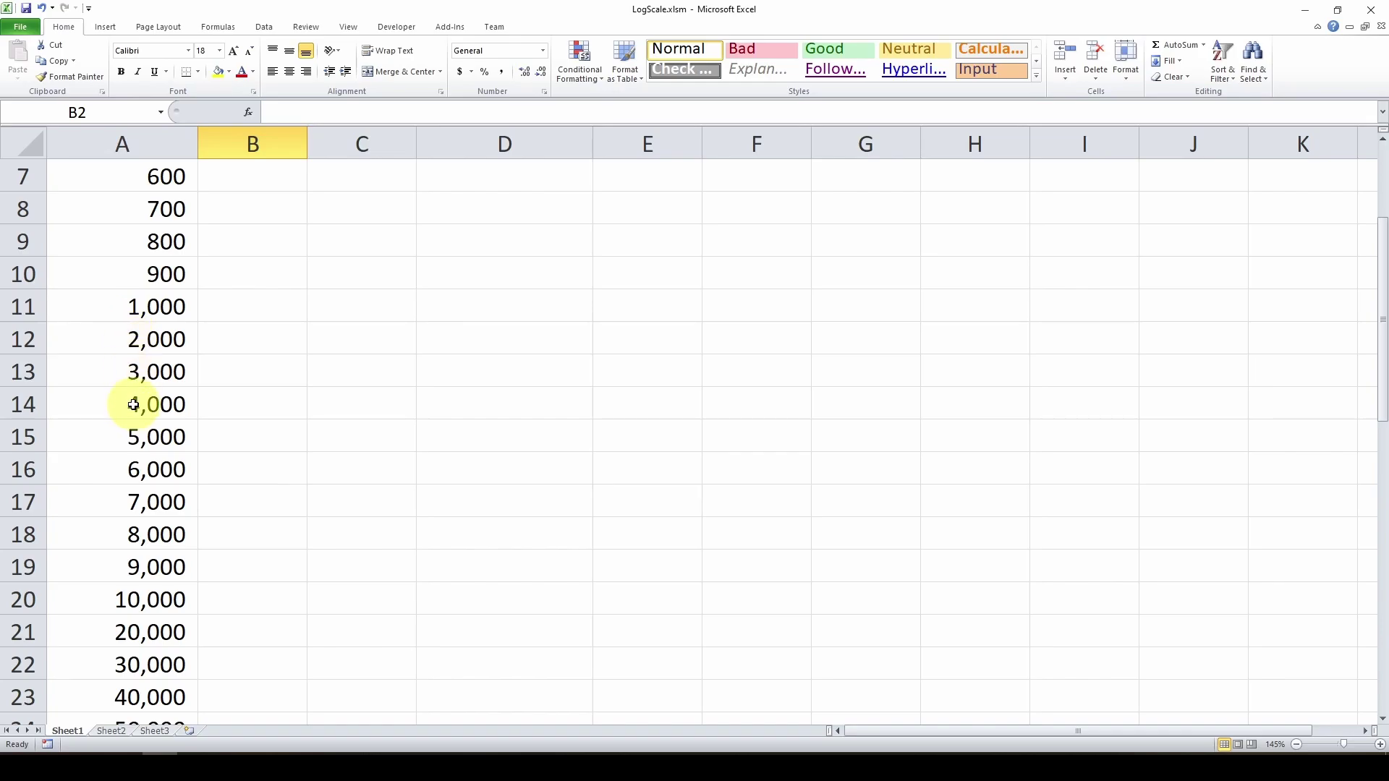
{"action": "scroll", "coordinate": [128, 408], "scroll_direction": "down", "scroll_amount": 3}
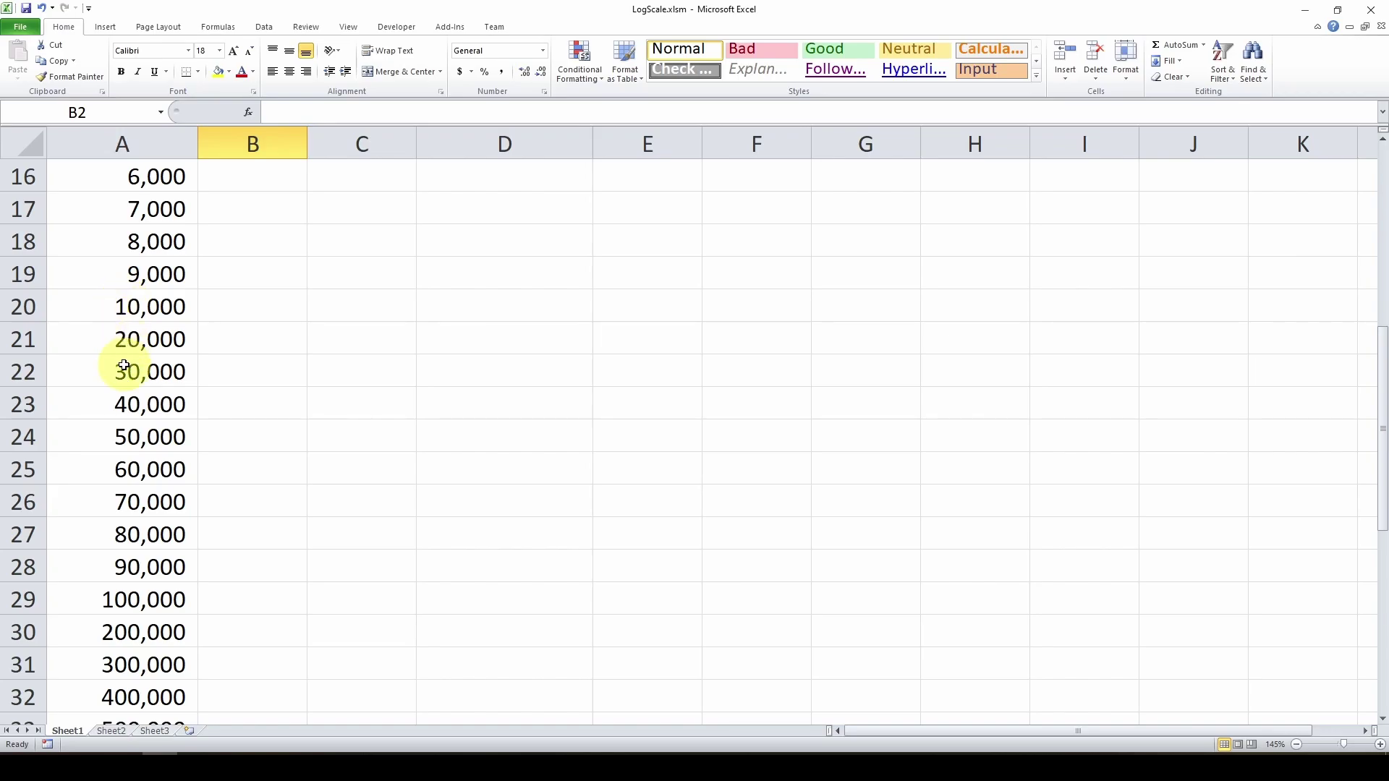
{"action": "scroll", "coordinate": [138, 401], "scroll_direction": "down", "scroll_amount": 2}
{"action": "scroll", "coordinate": [141, 394], "scroll_direction": "up", "scroll_amount": 7}
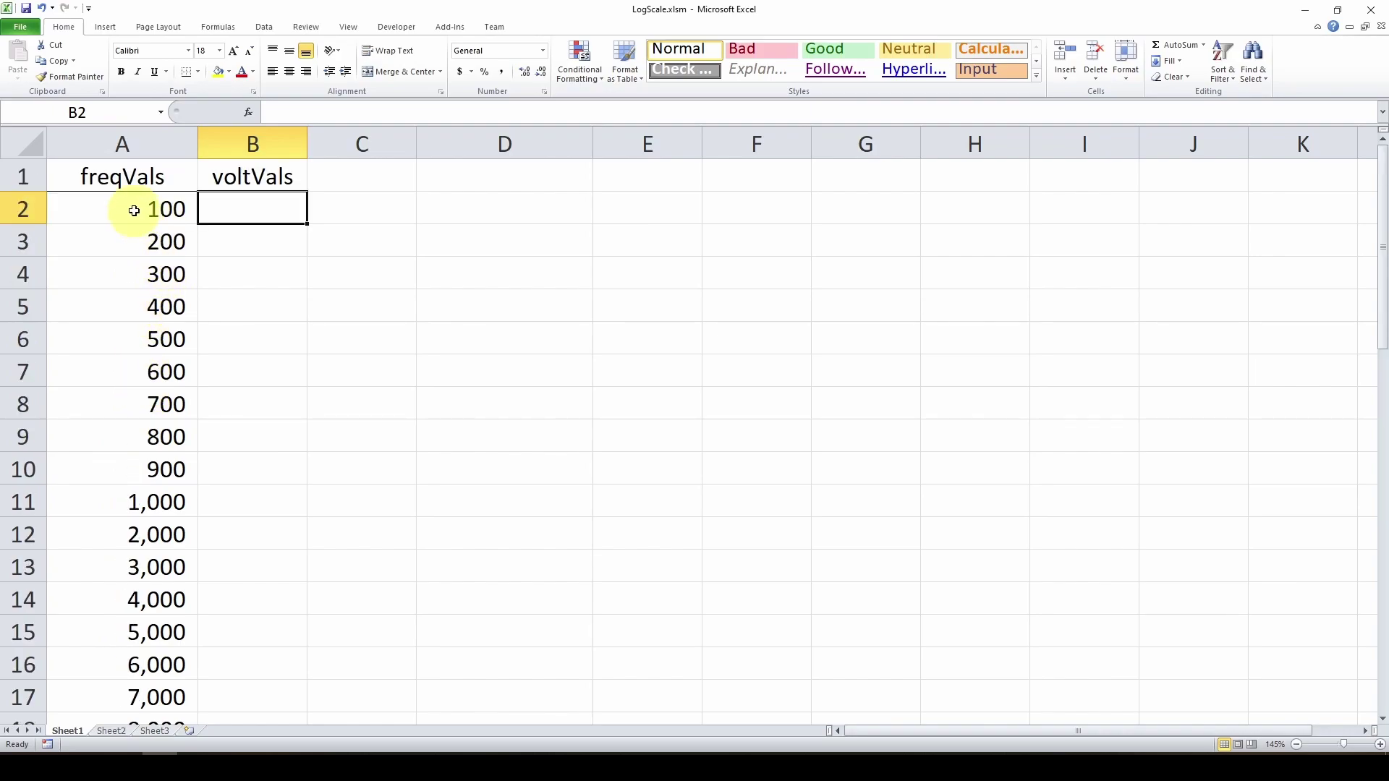
{"action": "scroll", "coordinate": [134, 207], "scroll_direction": "down", "scroll_amount": 7}
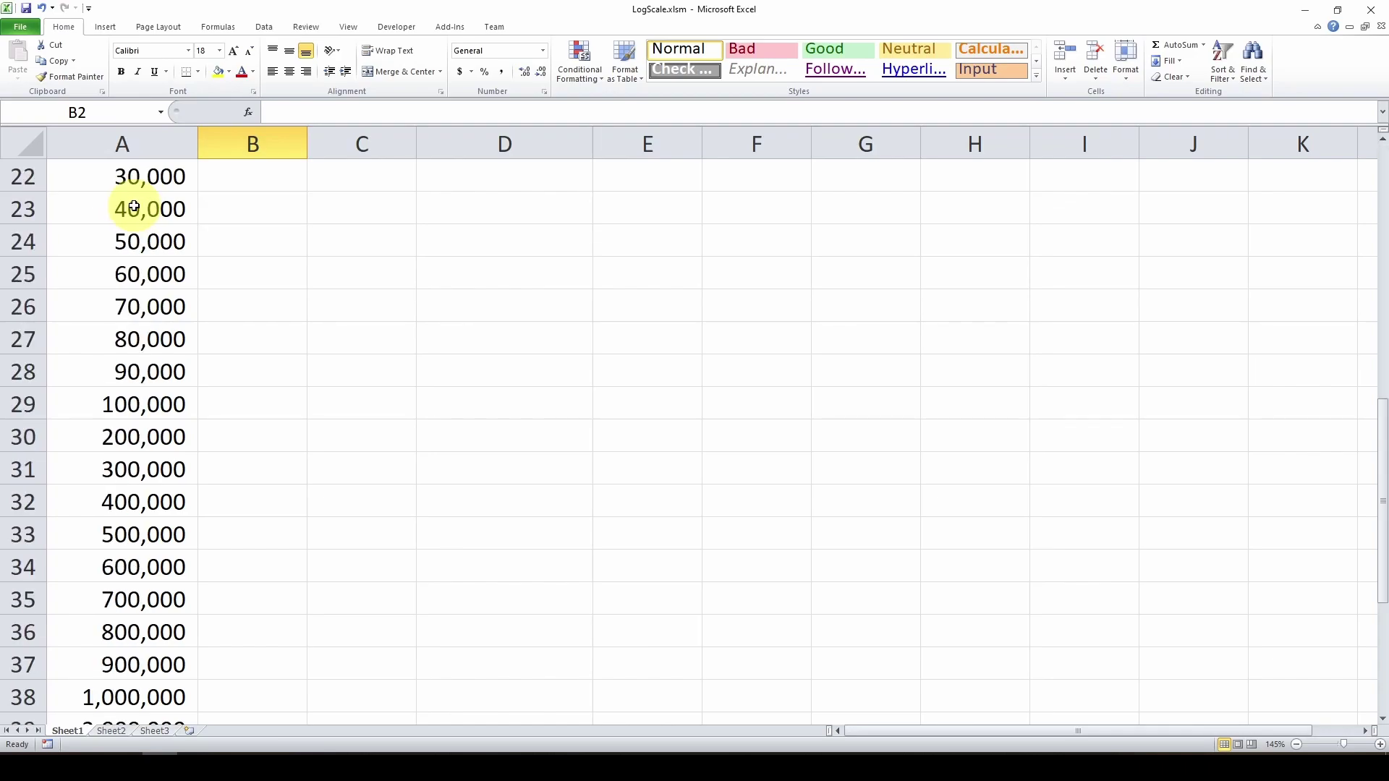
{"action": "scroll", "coordinate": [133, 207], "scroll_direction": "down", "scroll_amount": 5}
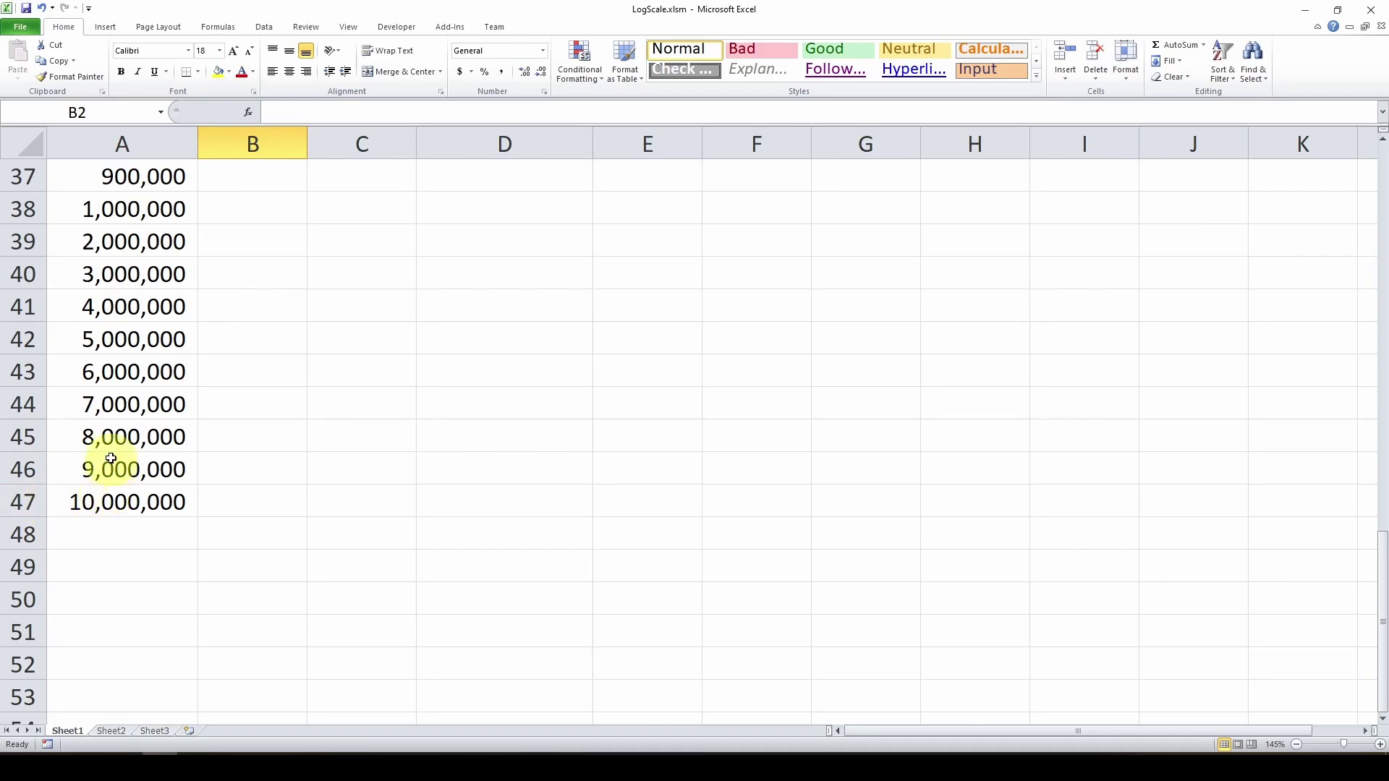
{"action": "left_click", "coordinate": [112, 732]}
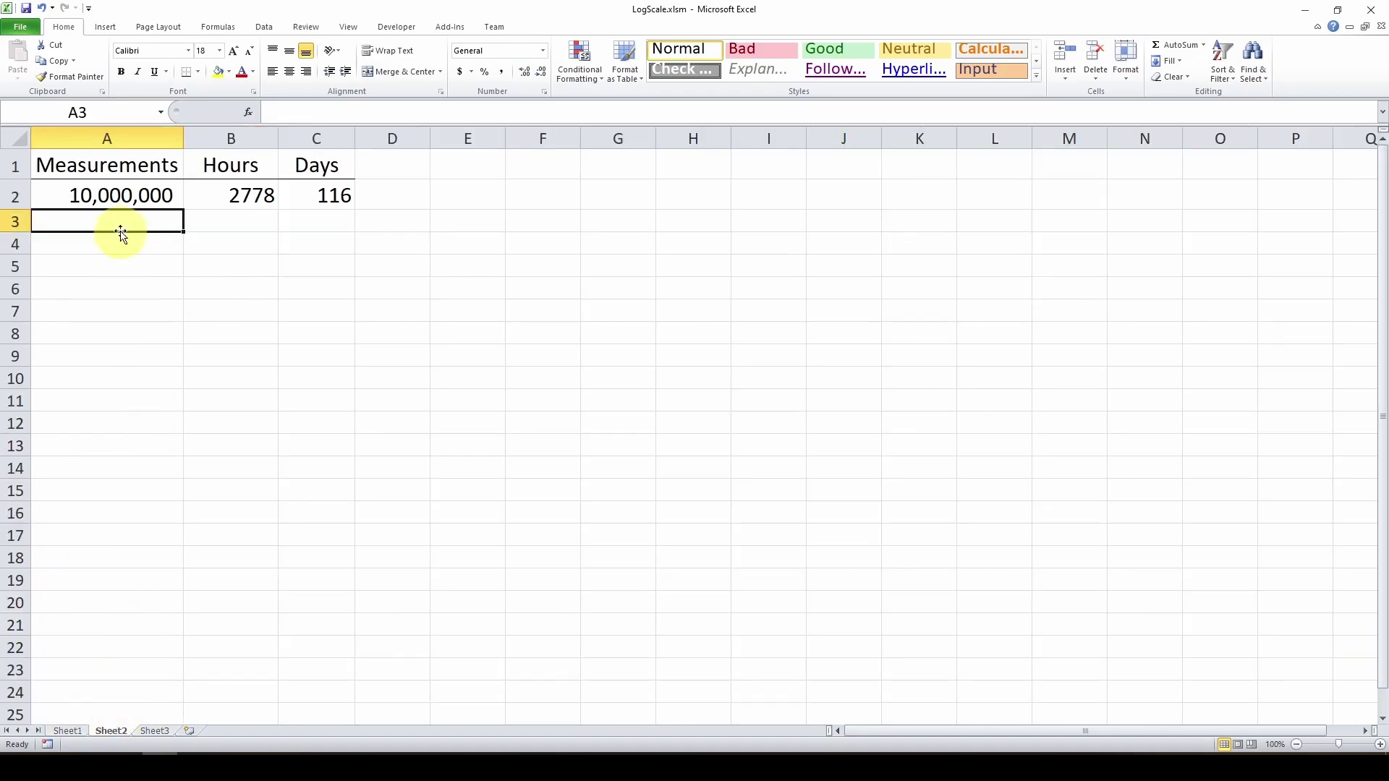
Step: Change the measurement in A2 to 46, check the Hours formula =A2/3600, and return to Sheet1
{"action": "left_click", "coordinate": [111, 197]}
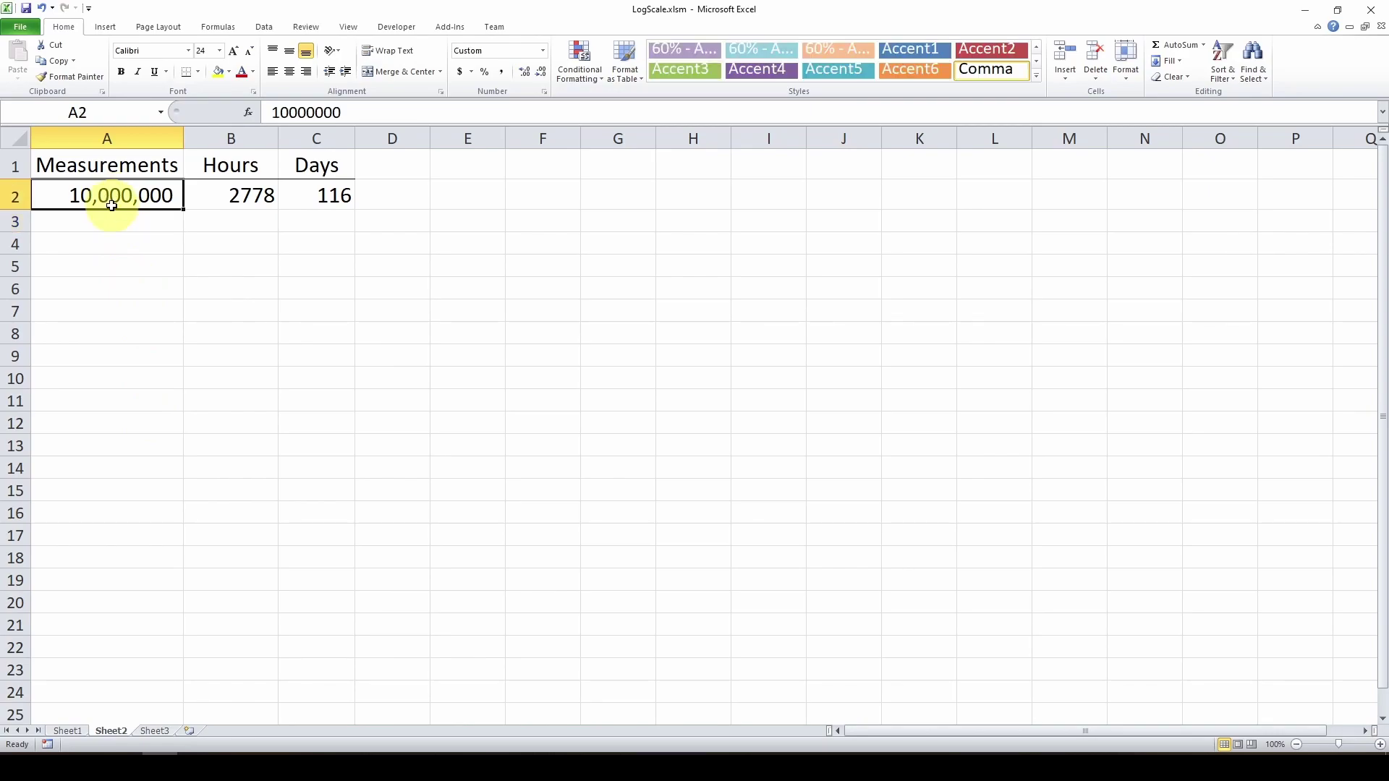
{"action": "type", "text": "46"}
{"action": "key", "text": "Return"}
{"action": "key", "text": "Up"}
{"action": "key", "text": "Right"}
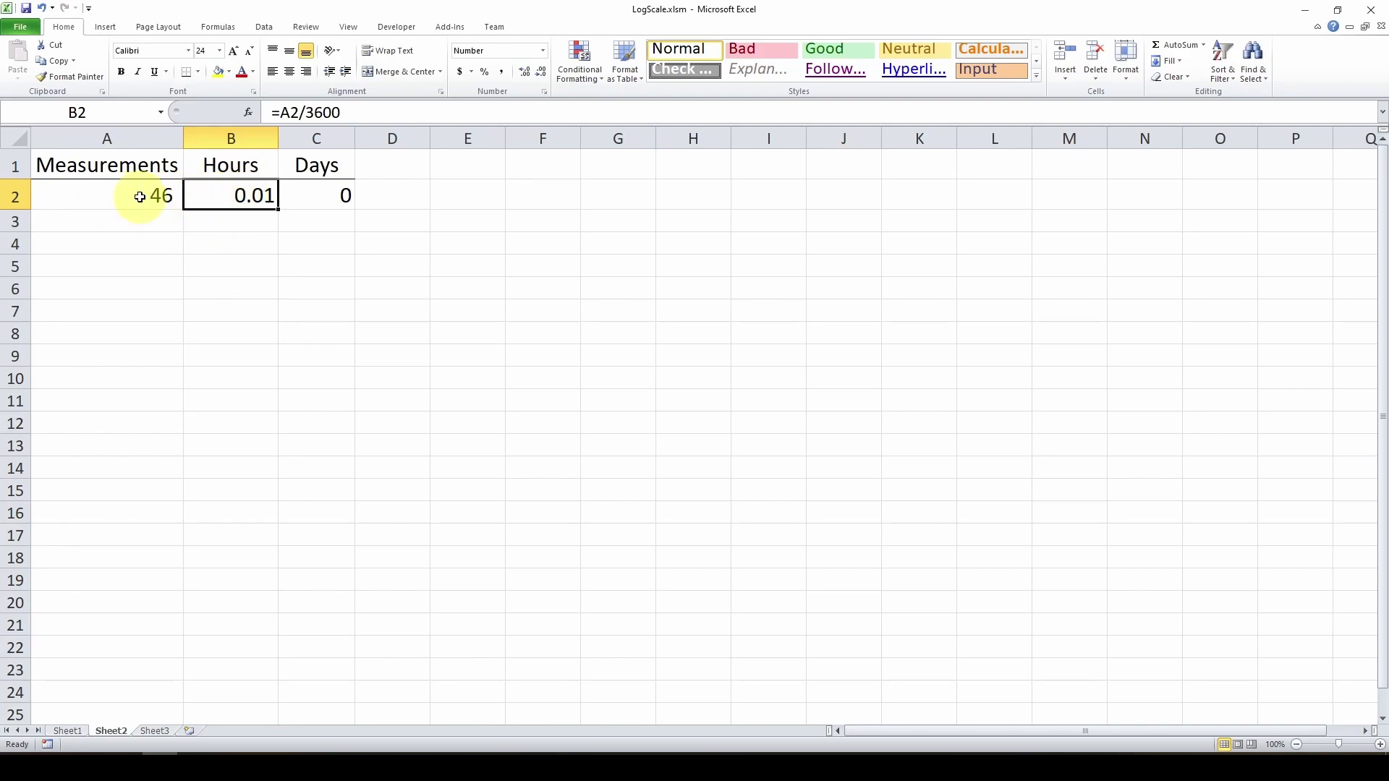
{"action": "left_click", "coordinate": [67, 731]}
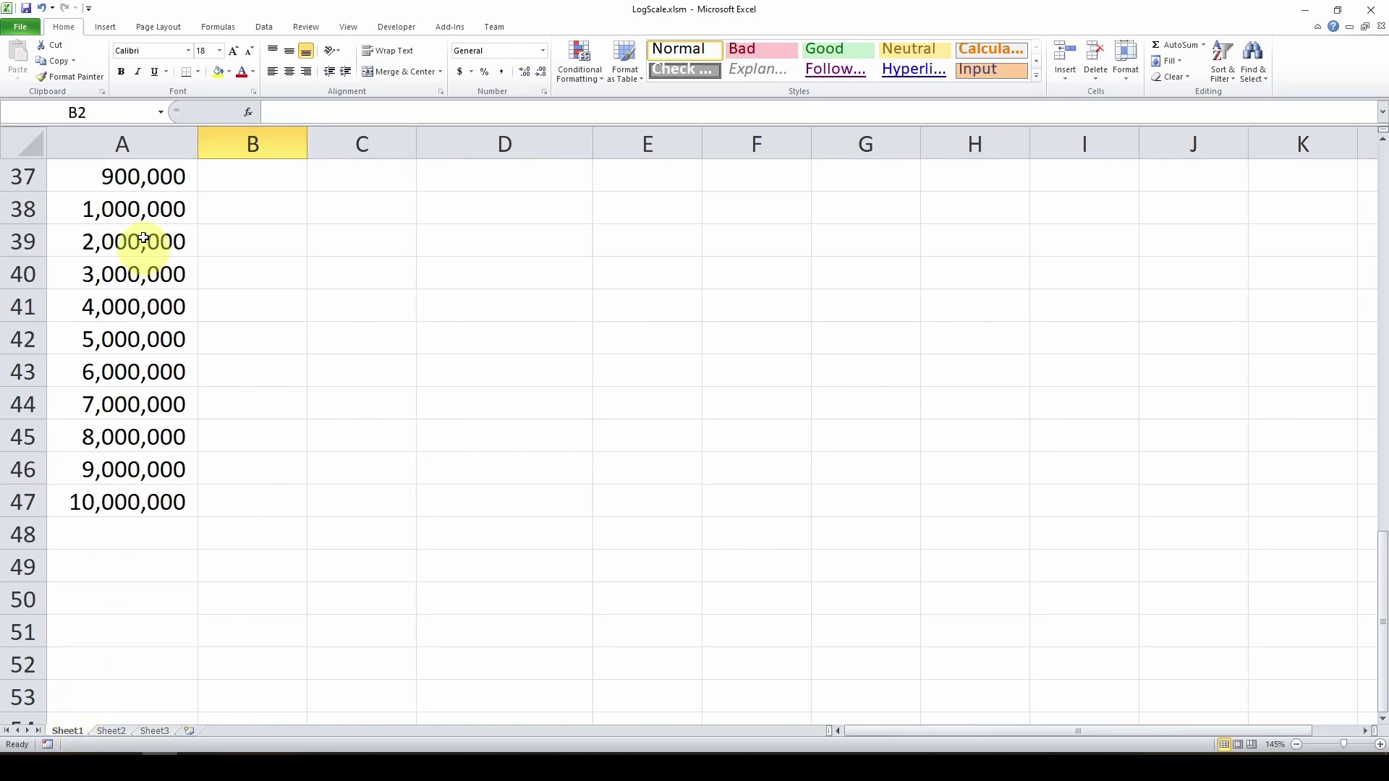
{"action": "scroll", "coordinate": [123, 310], "scroll_direction": "up", "scroll_amount": 12}
{"action": "scroll", "coordinate": [133, 314], "scroll_direction": "down", "scroll_amount": 10}
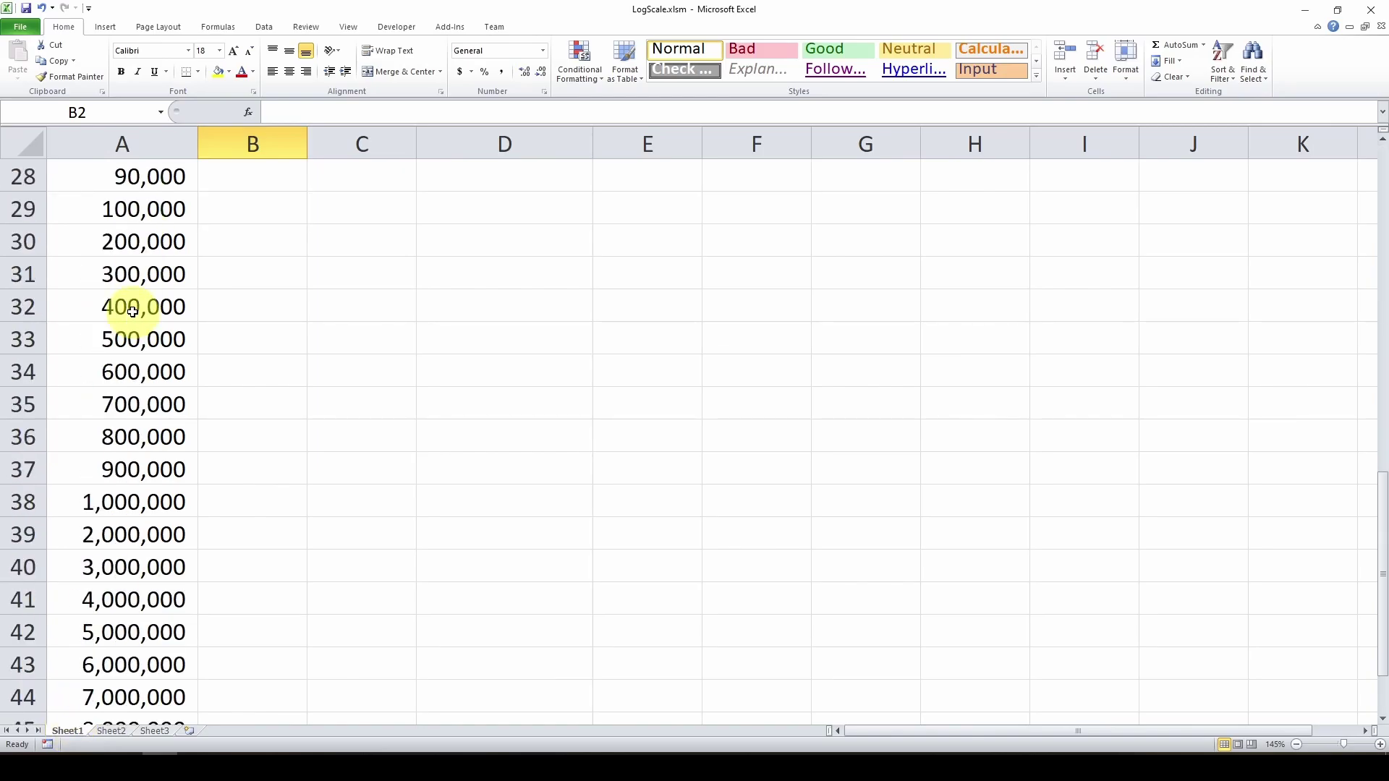
{"action": "scroll", "coordinate": [133, 313], "scroll_direction": "up", "scroll_amount": 10}
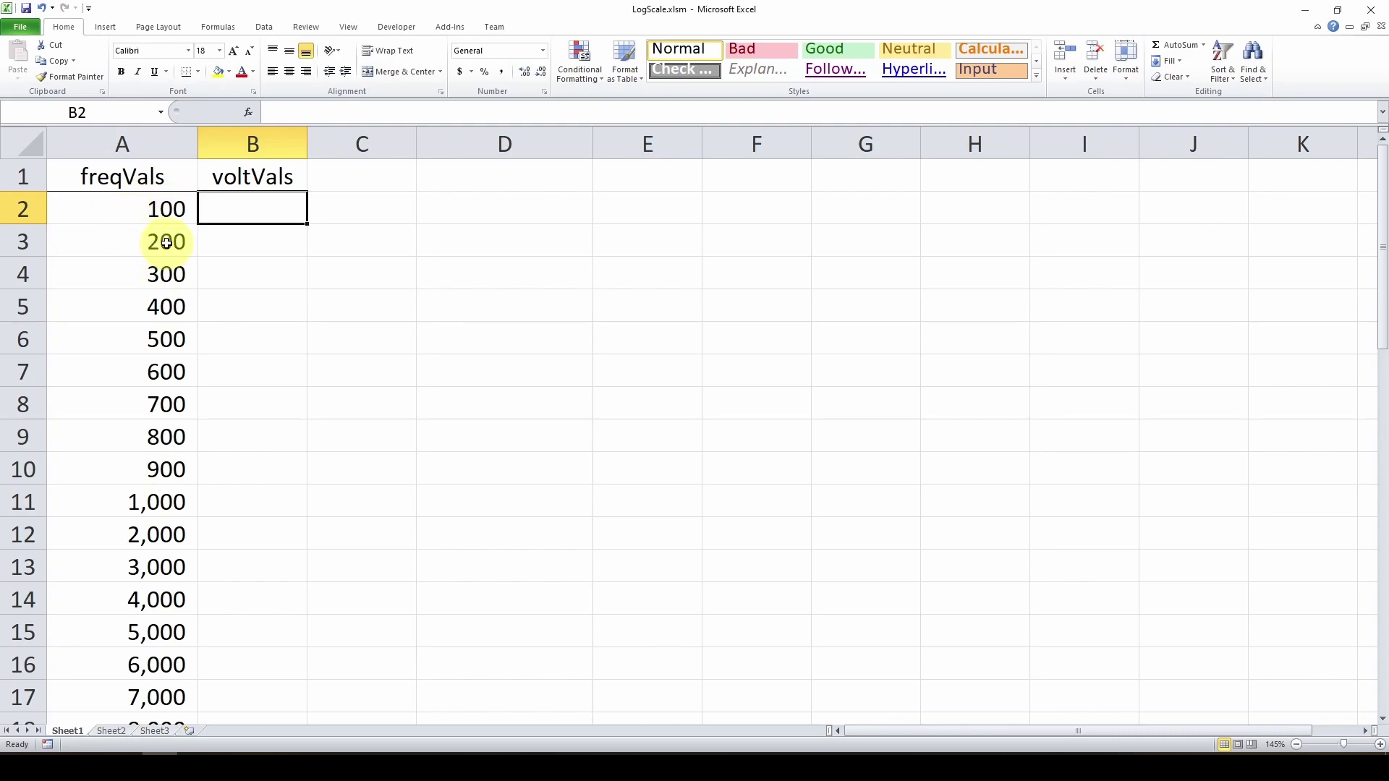
{"action": "scroll", "coordinate": [165, 248], "scroll_direction": "down", "scroll_amount": 3}
{"action": "scroll", "coordinate": [166, 246], "scroll_direction": "up", "scroll_amount": 3}
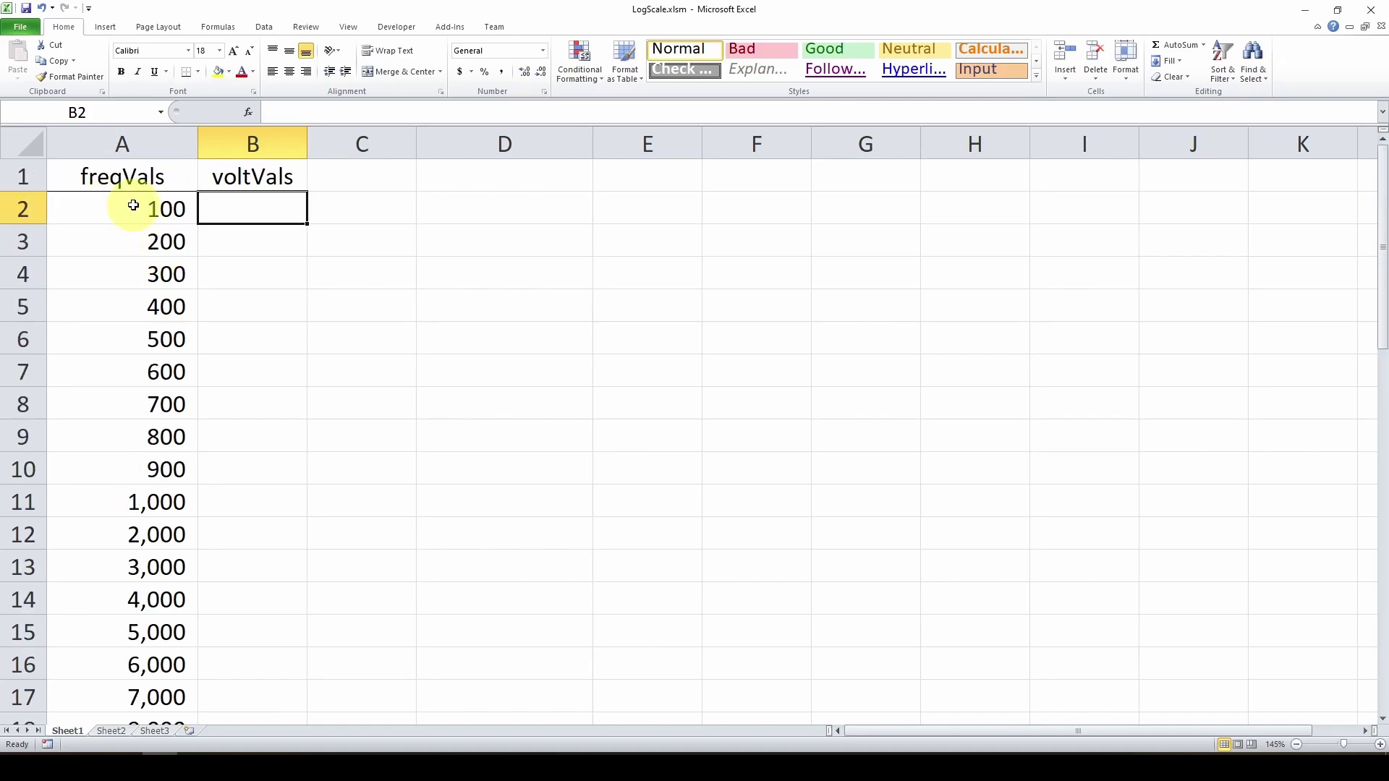
{"action": "scroll", "coordinate": [128, 209], "scroll_direction": "down", "scroll_amount": 3}
{"action": "scroll", "coordinate": [129, 209], "scroll_direction": "down", "scroll_amount": 8}
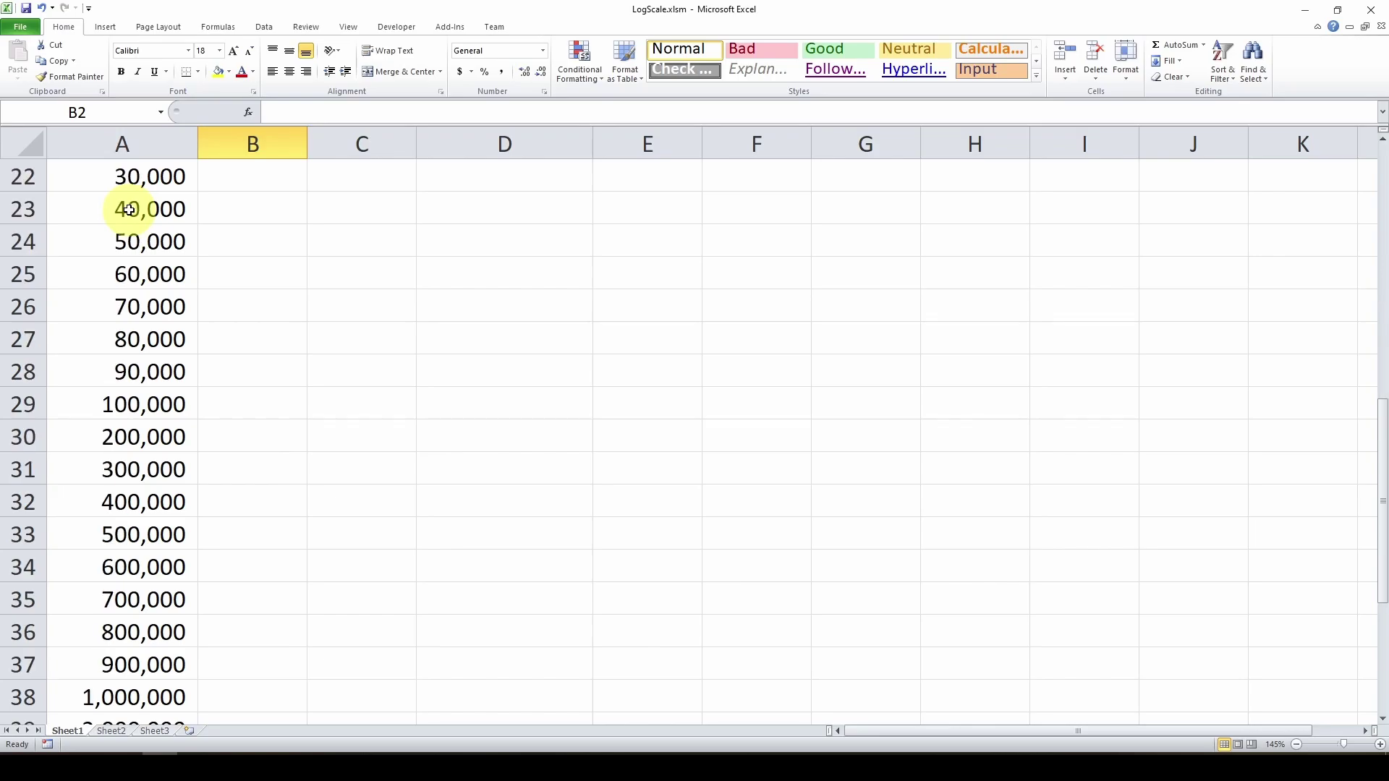
{"action": "scroll", "coordinate": [76, 577], "scroll_direction": "up", "scroll_amount": 9}
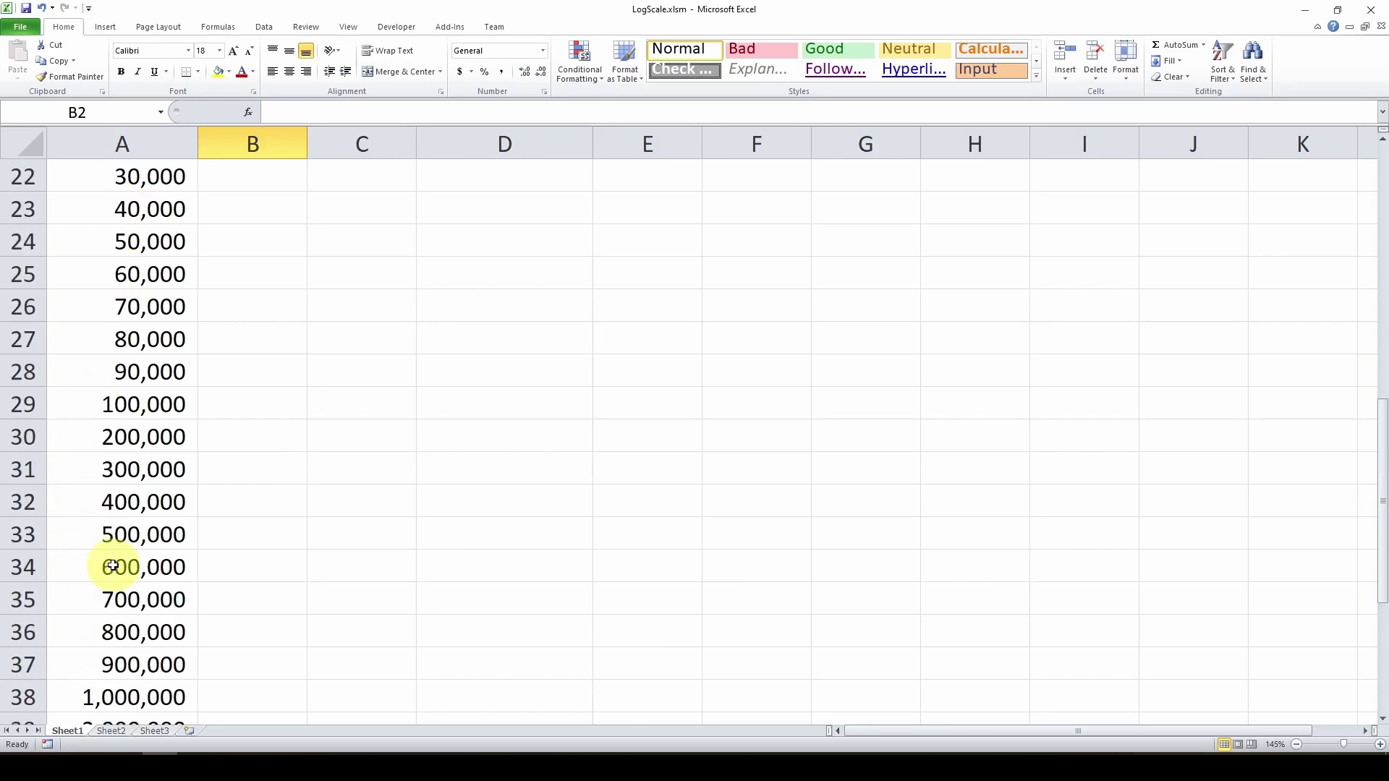
{"action": "scroll", "coordinate": [124, 232], "scroll_direction": "up", "scroll_amount": 2}
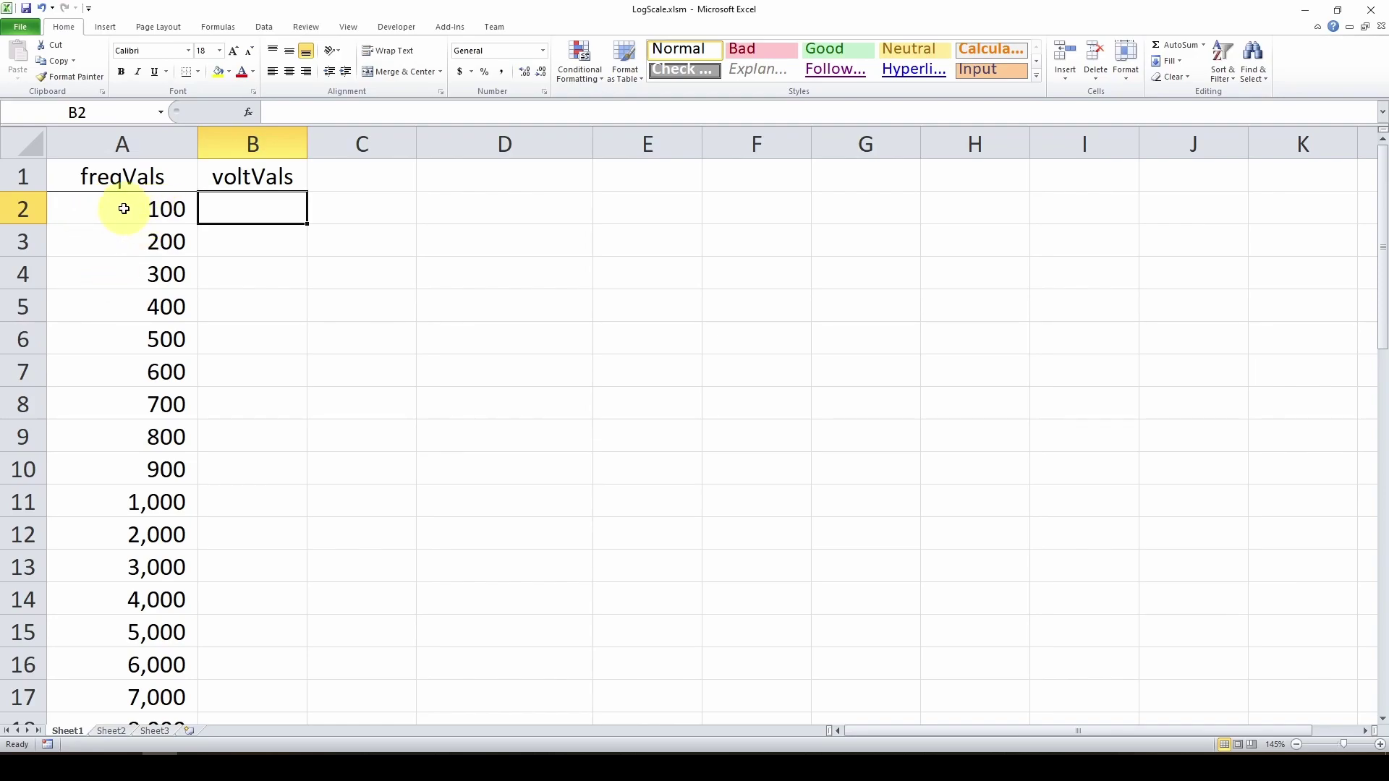
{"action": "scroll", "coordinate": [133, 280], "scroll_direction": "down", "scroll_amount": 7}
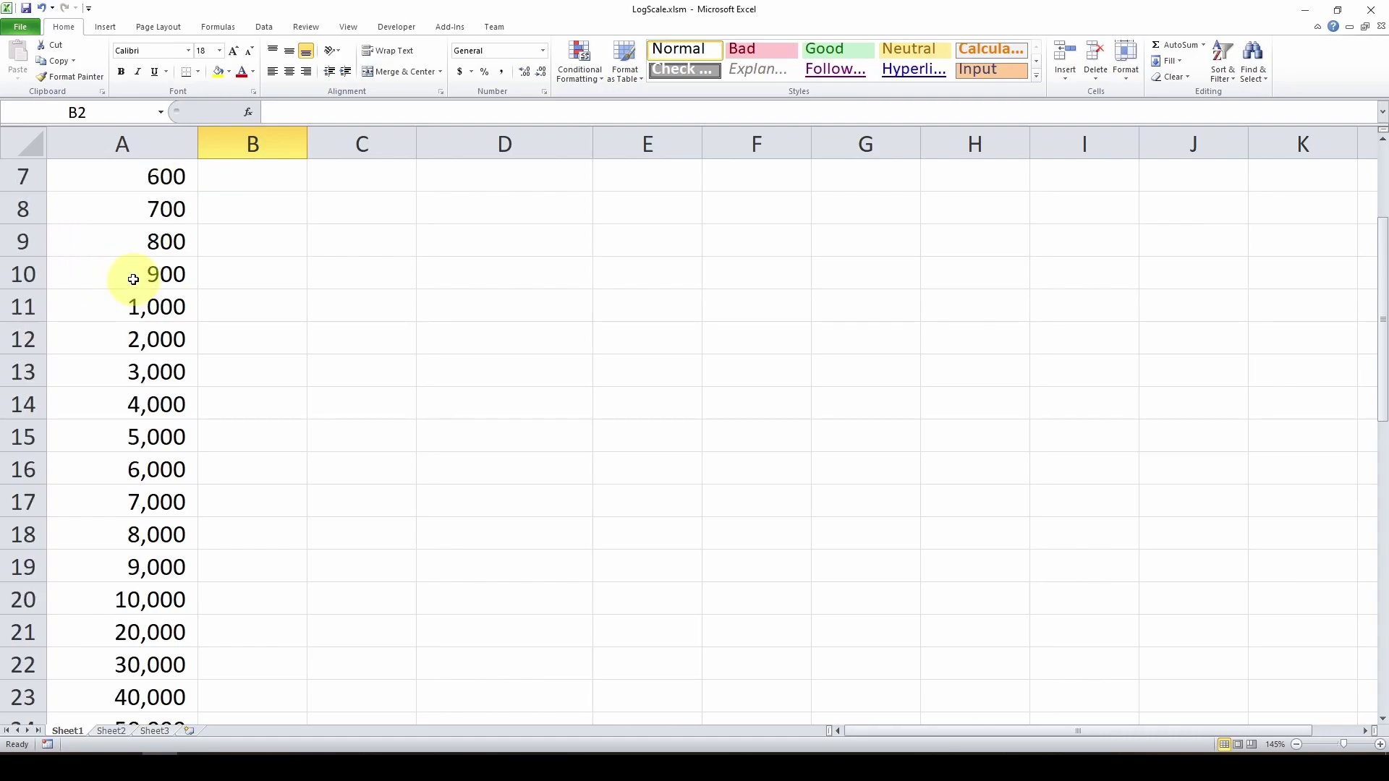
{"action": "scroll", "coordinate": [133, 277], "scroll_direction": "up", "scroll_amount": 6}
{"action": "scroll", "coordinate": [133, 277], "scroll_direction": "up", "scroll_amount": 1}
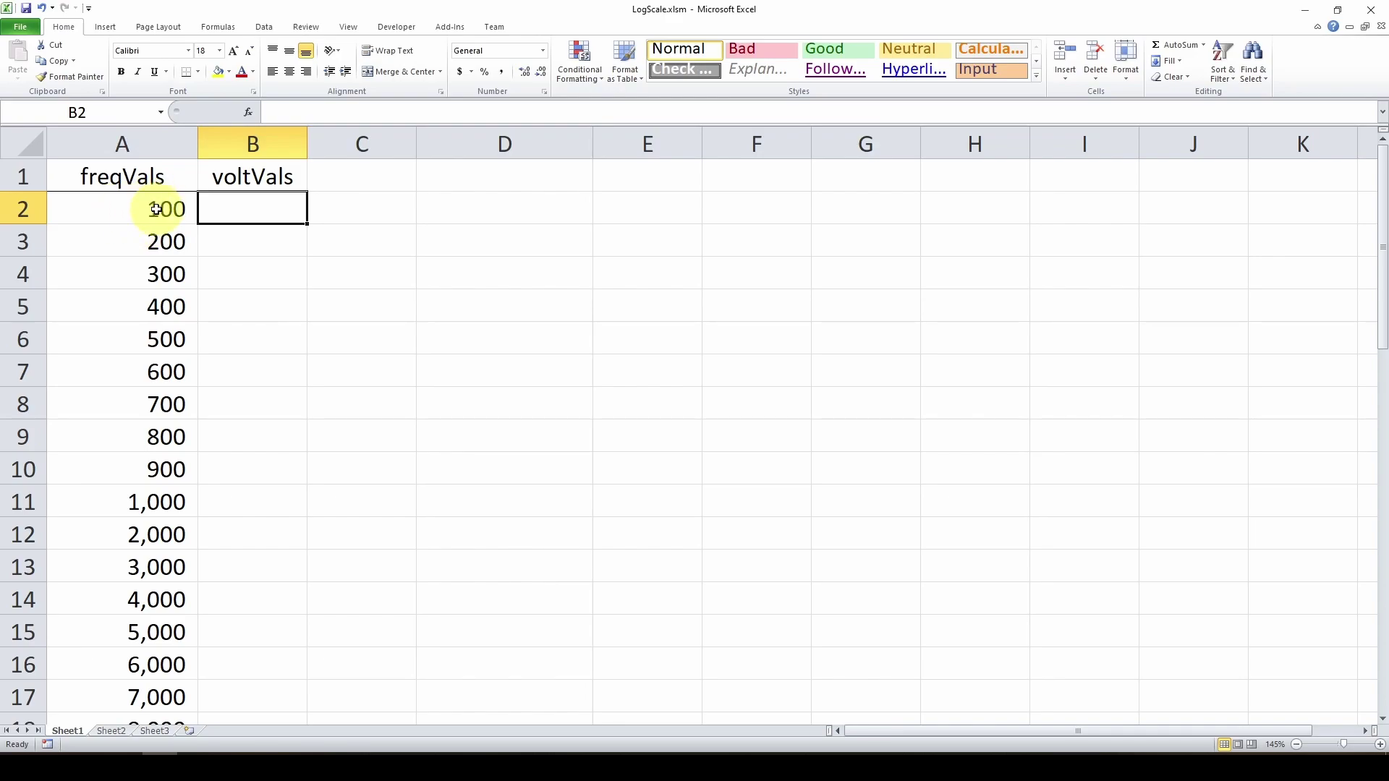
{"action": "scroll", "coordinate": [151, 206], "scroll_direction": "down", "scroll_amount": 12}
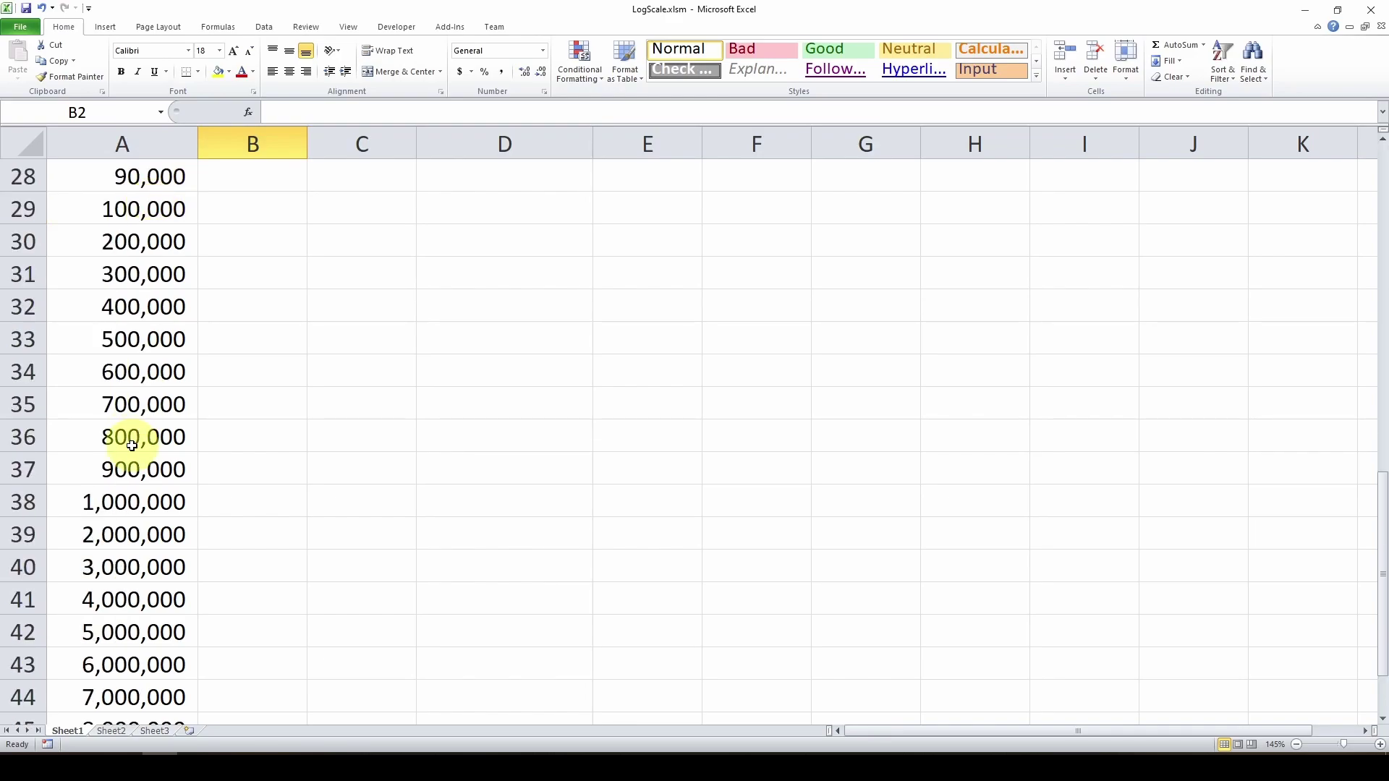
{"action": "scroll", "coordinate": [154, 422], "scroll_direction": "up", "scroll_amount": 2}
{"action": "scroll", "coordinate": [154, 422], "scroll_direction": "up", "scroll_amount": 10}
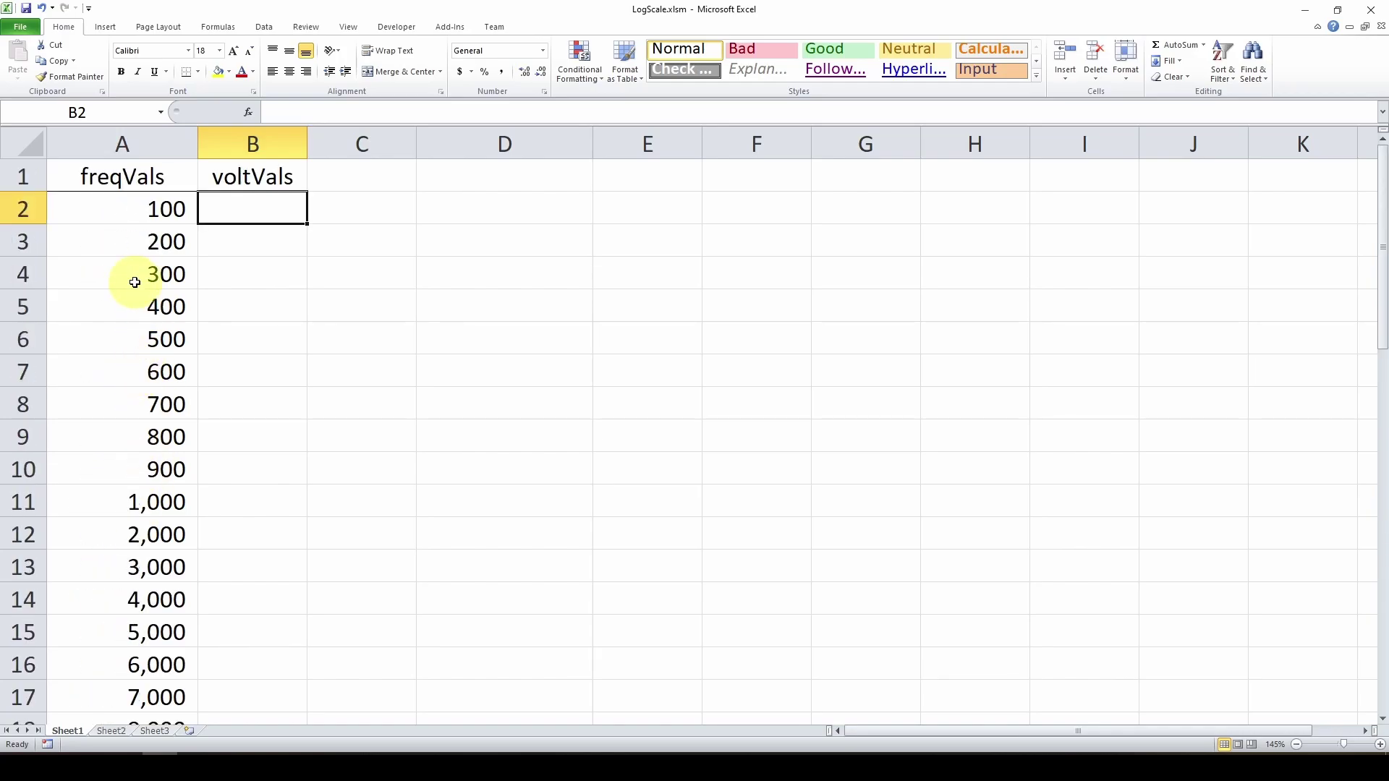